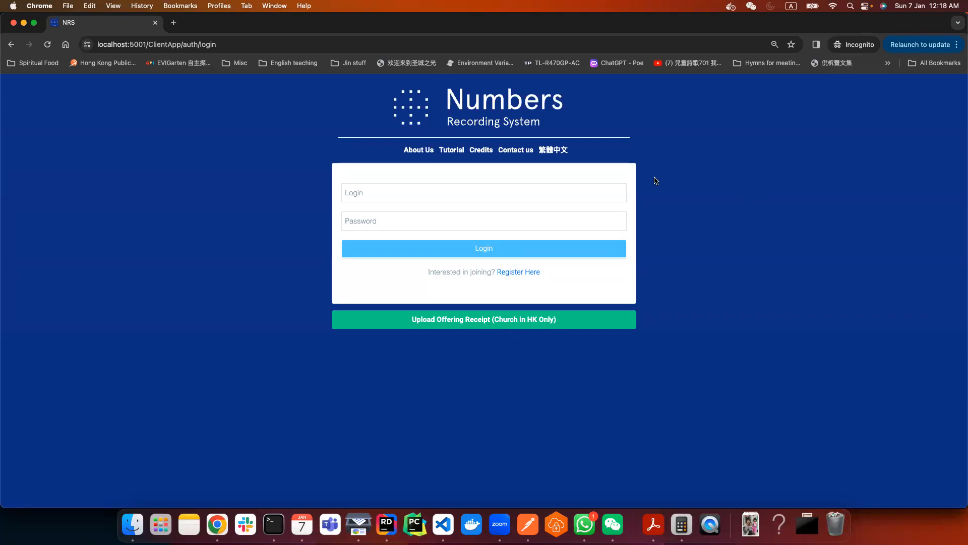
# - Log in with the district account's login name and password
pyautogui.click(534, 193)
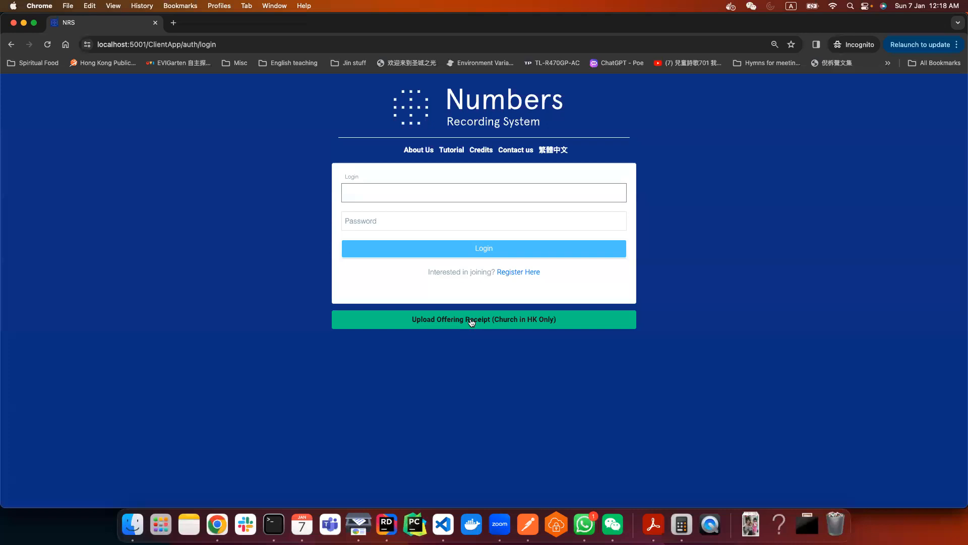
pyautogui.write('district_0')
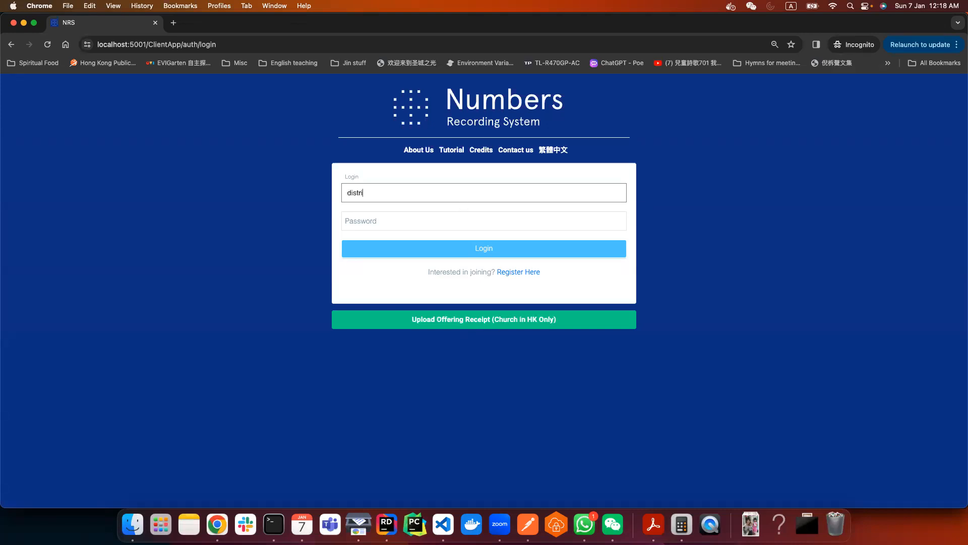
pyautogui.press('Tab')
pyautogui.write('••••••••••••')
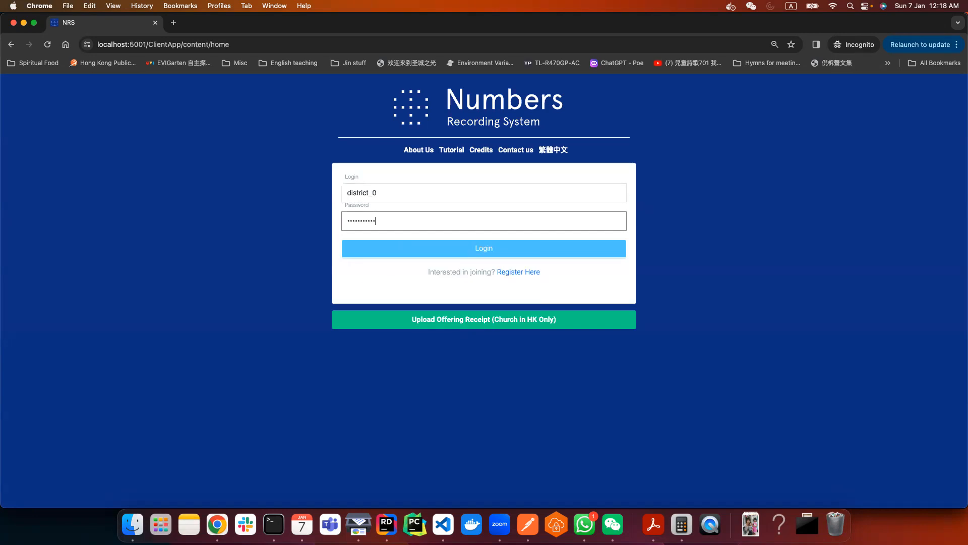
pyautogui.press('Return')
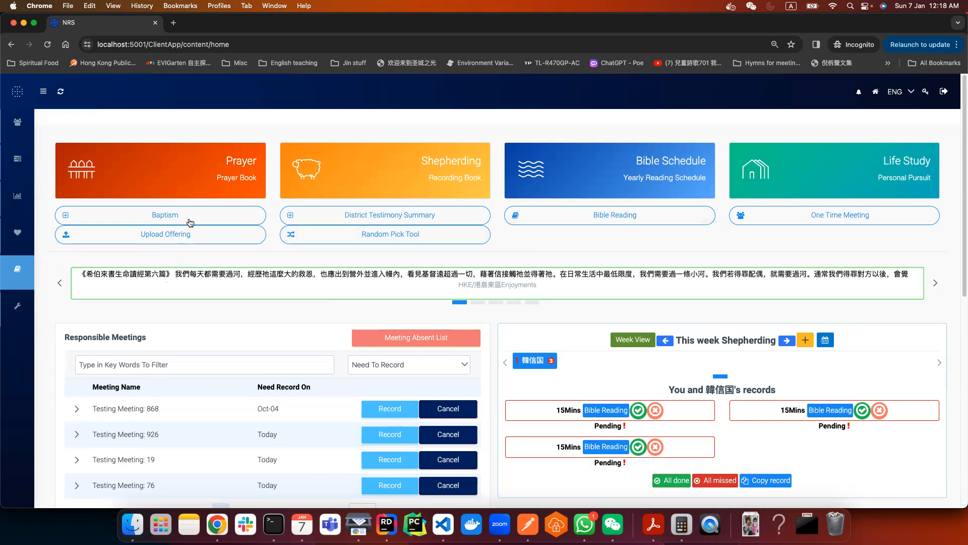
# - Open the Upload offering receipt form
pyautogui.click(169, 245)
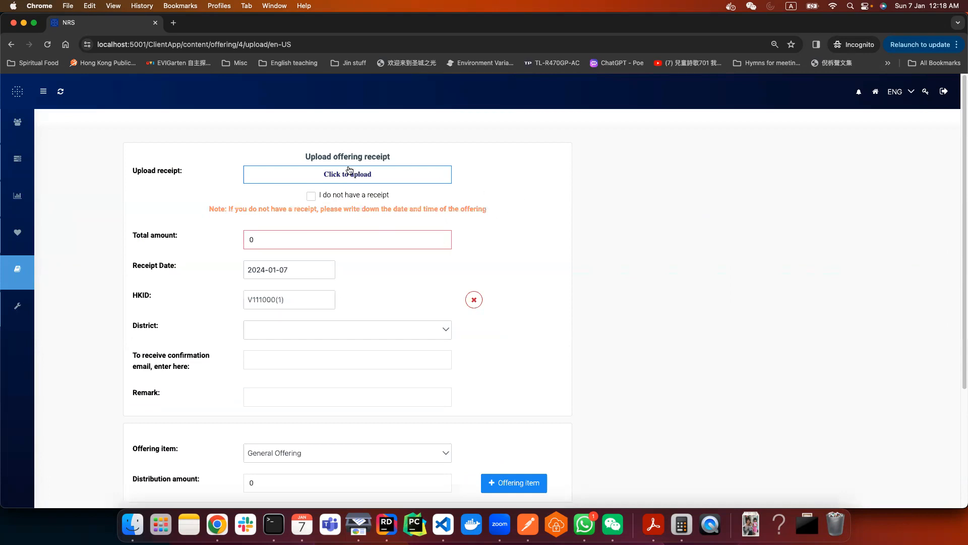
pyautogui.moveTo(302, 157); pyautogui.dragTo(408, 158)
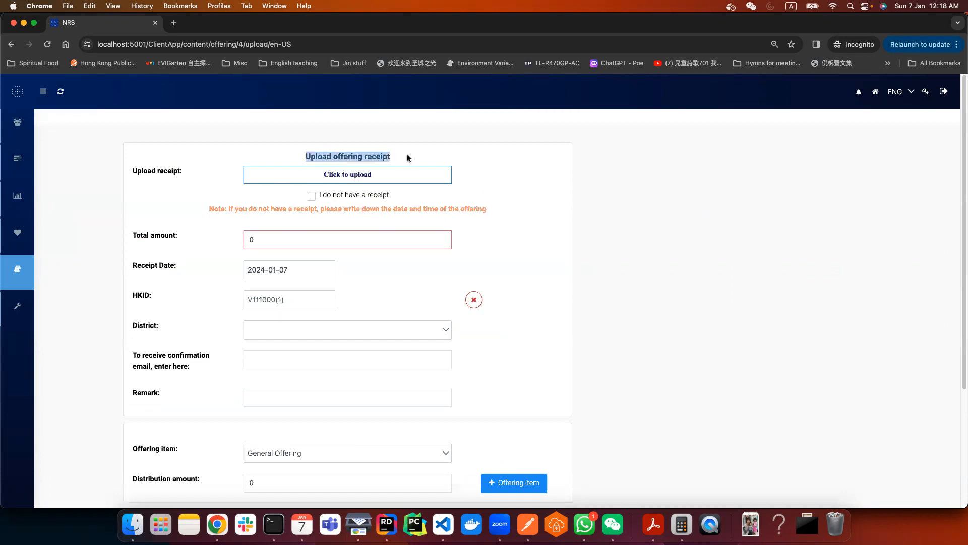
pyautogui.click(475, 157)
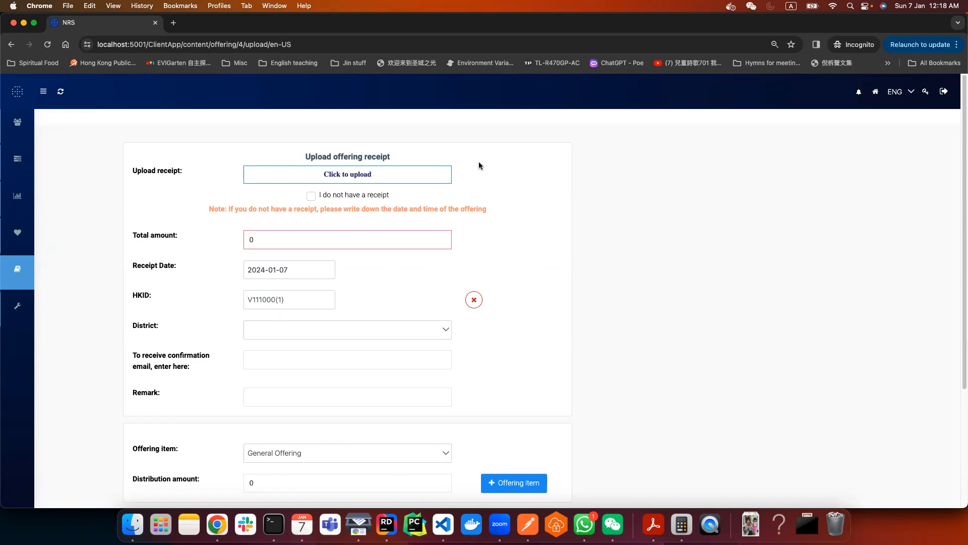
# - Upload IMG_8703.jpg as the offering receipt photo
pyautogui.click(432, 174)
pyautogui.click(417, 147)
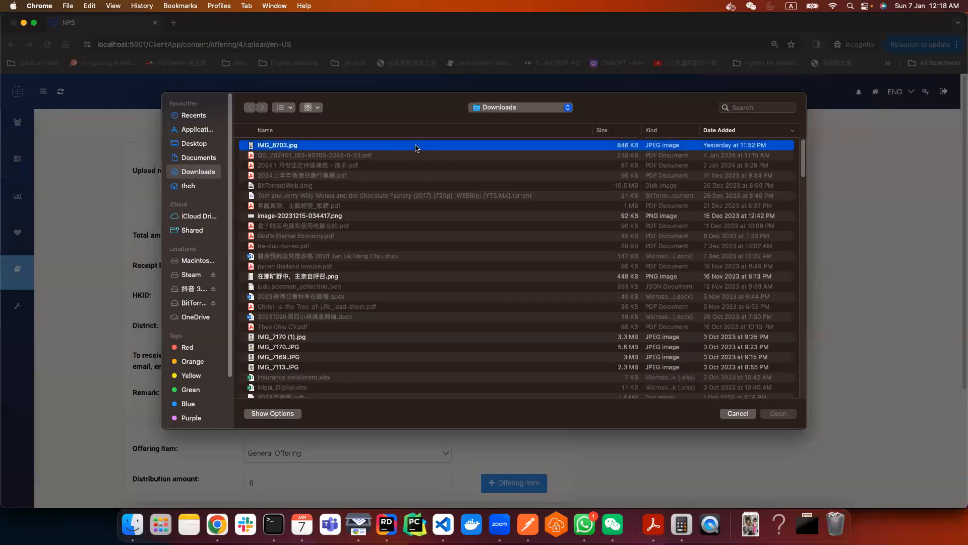
pyautogui.click(784, 414)
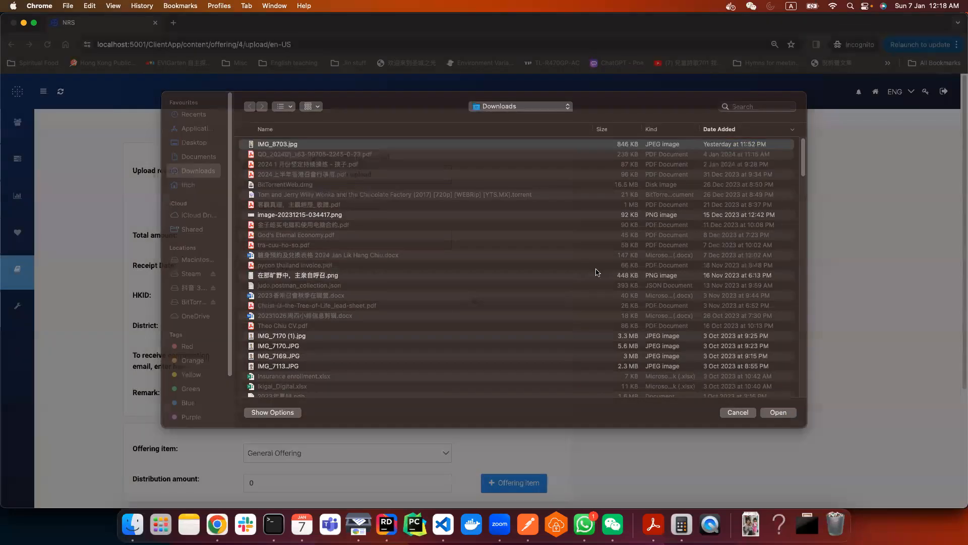
pyautogui.scroll(-5, 709, 274)
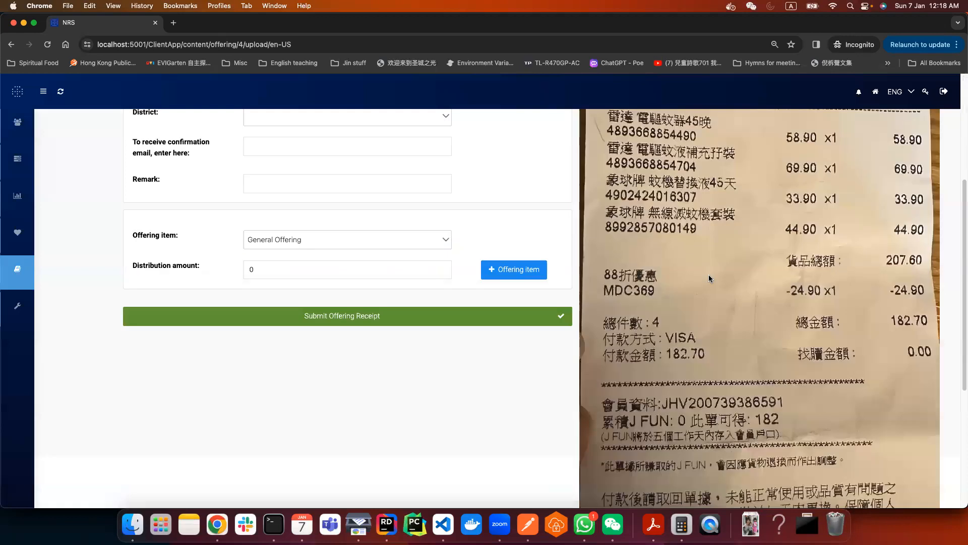
pyautogui.scroll(5, 709, 274)
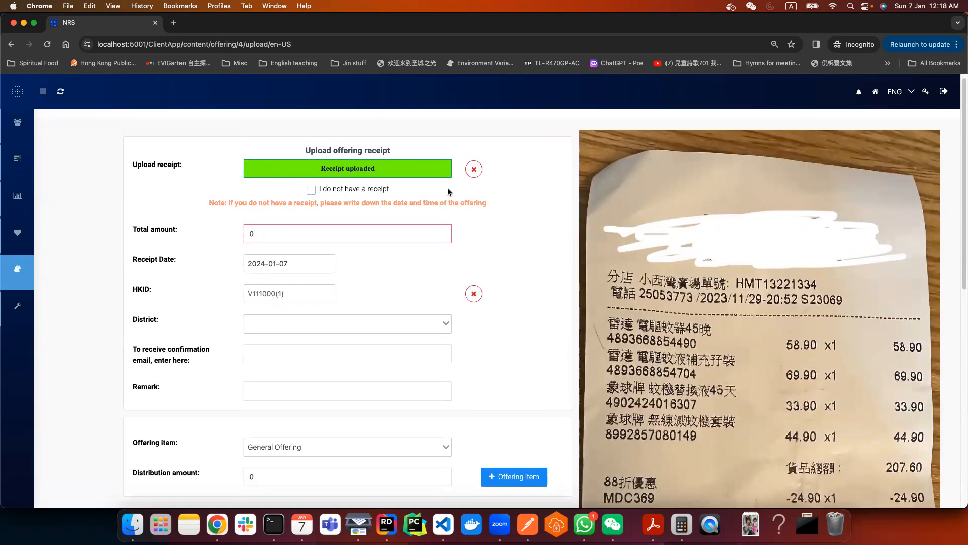
# - Tick 'I do not have a receipt', type '2024 Jan 7 3:40pm Machine did not give receipt', then clear it
pyautogui.click(312, 190)
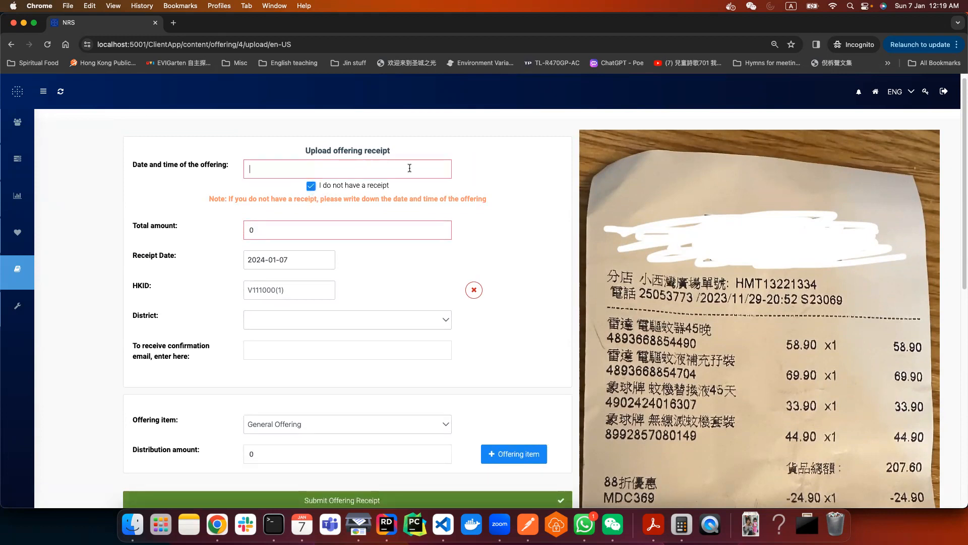
pyautogui.write('2024 Jan 7 Machine')
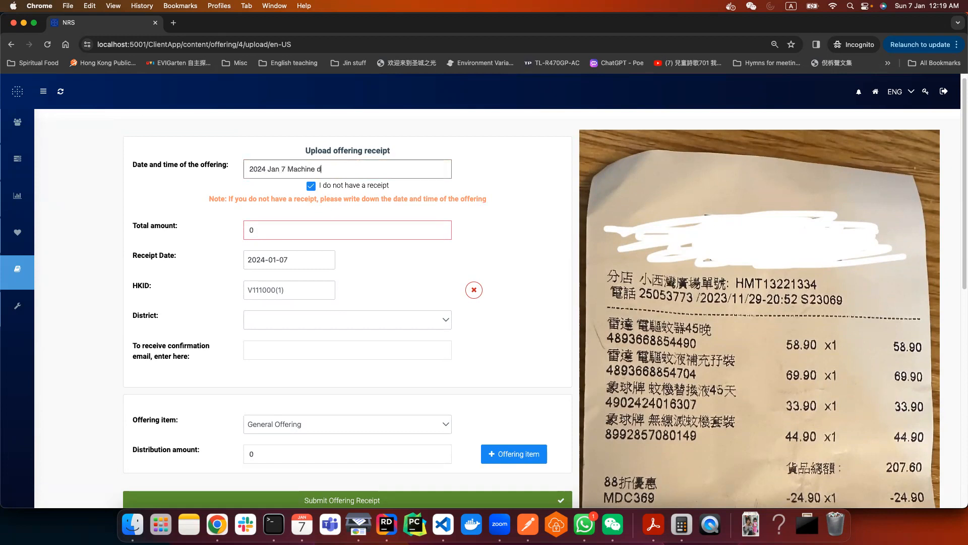
pyautogui.hotkey('alt', 'BackSpace')
pyautogui.write('3:40pm Machine did not give receipt')
pyautogui.press('super+a')
pyautogui.press('BackSpace')
# - Untick 'I do not have a receipt' and set Total amount to 1000
pyautogui.click(312, 187)
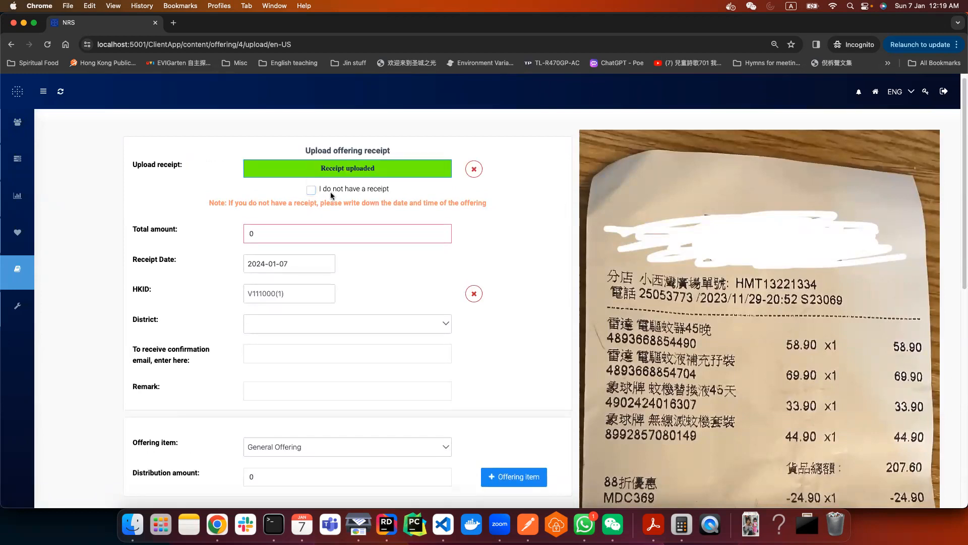
pyautogui.doubleClick(251, 233)
pyautogui.write('1000')
pyautogui.click(221, 261)
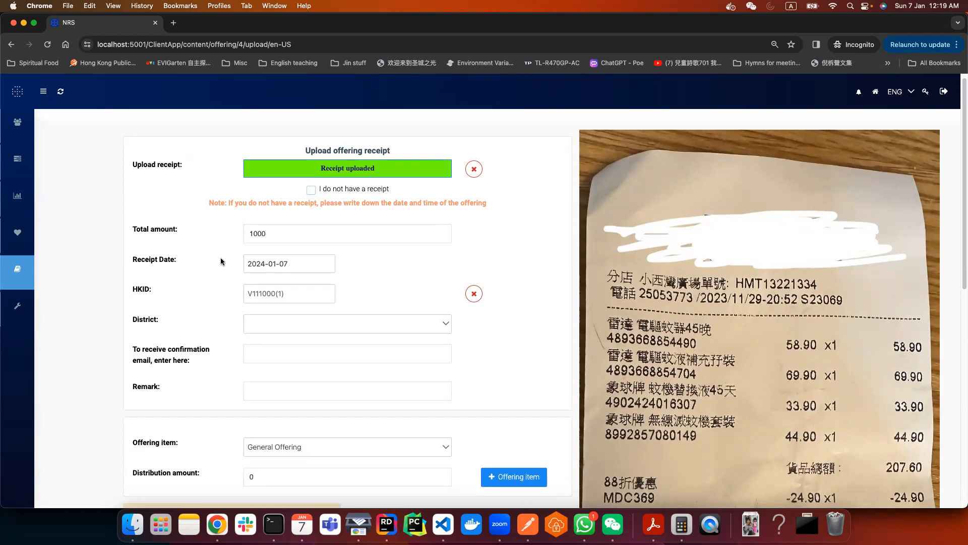
# - Enter the donor's HKID number
pyautogui.scroll(-1, 221, 262)
pyautogui.scroll(-1, 221, 261)
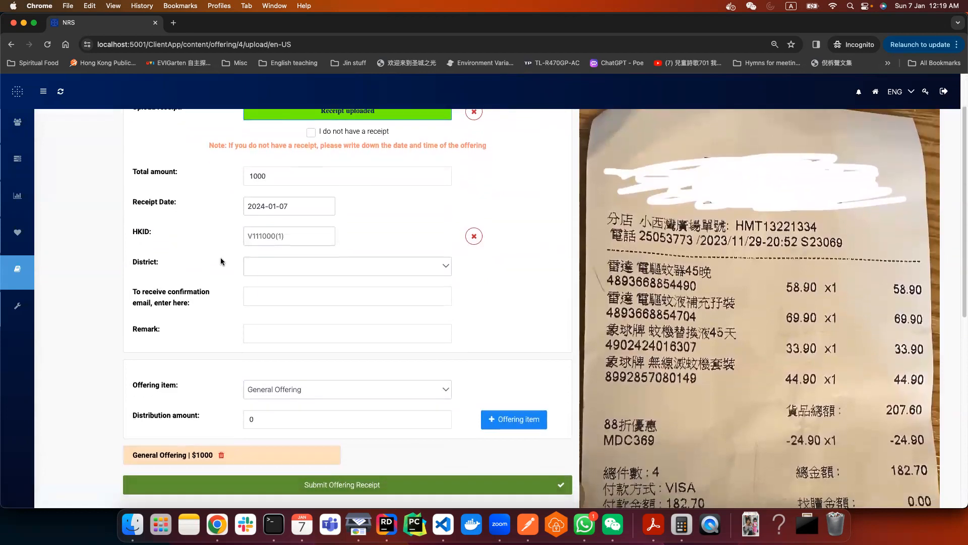
pyautogui.moveTo(131, 204); pyautogui.dragTo(196, 203)
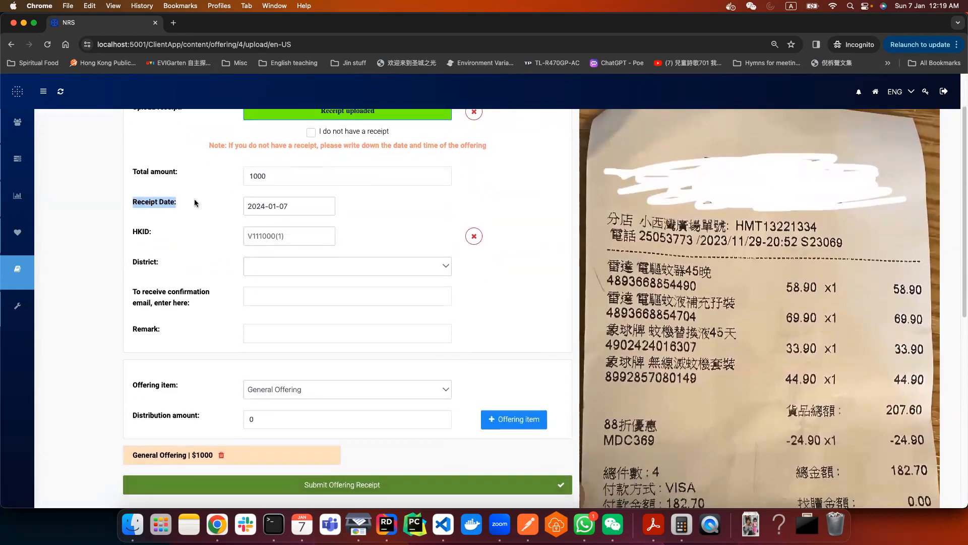
pyautogui.click(224, 215)
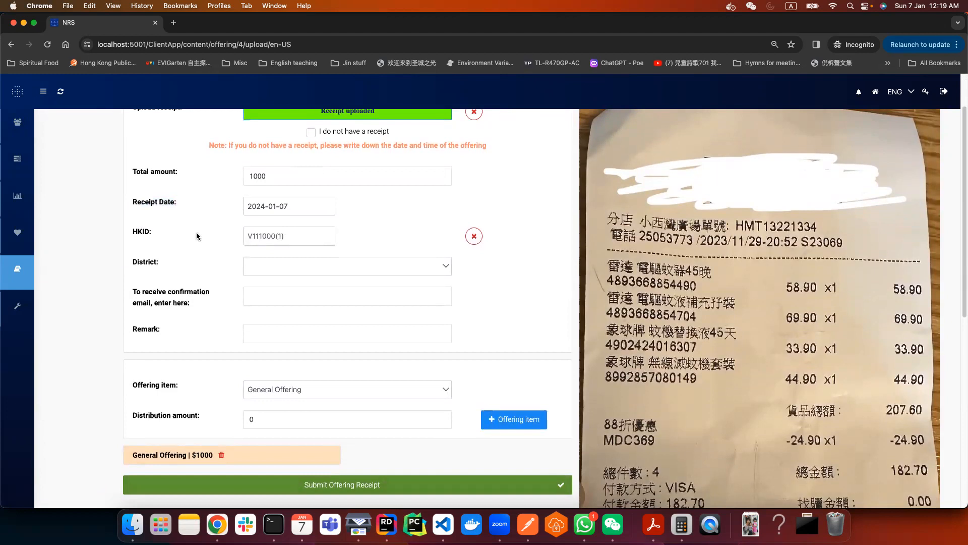
pyautogui.click(261, 235)
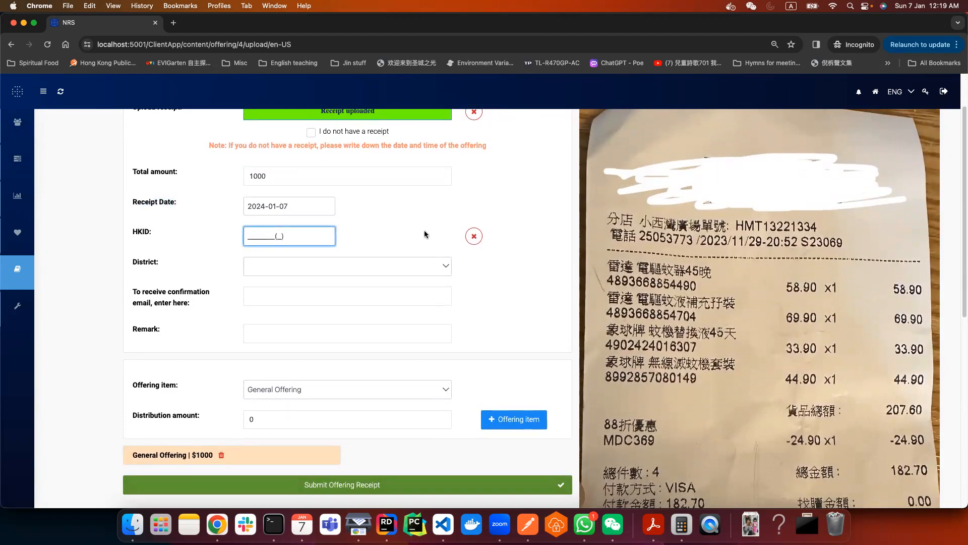
pyautogui.write('A123456(7')
pyautogui.click(500, 218)
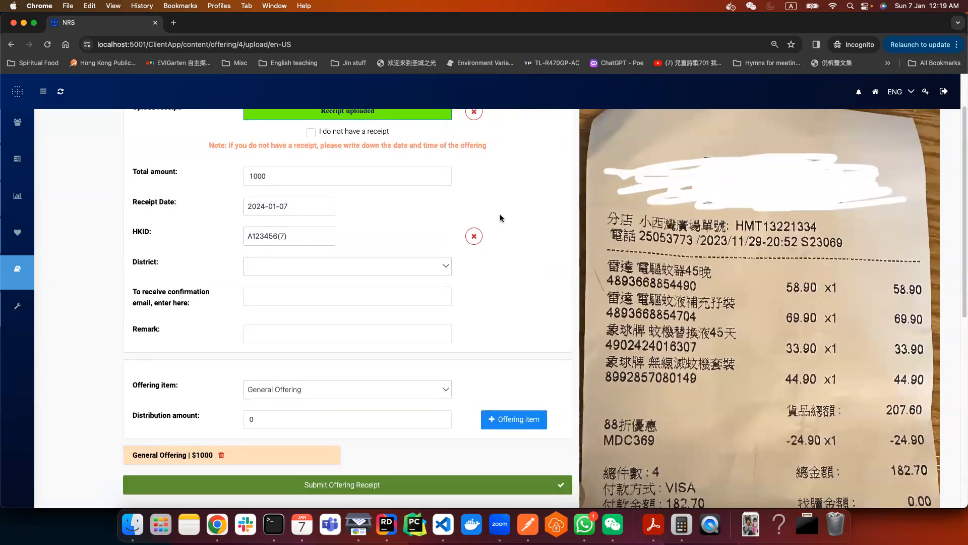
# - Set District to TST8/尖沙咀八區
pyautogui.click(333, 266)
pyautogui.scroll(-2, 339, 358)
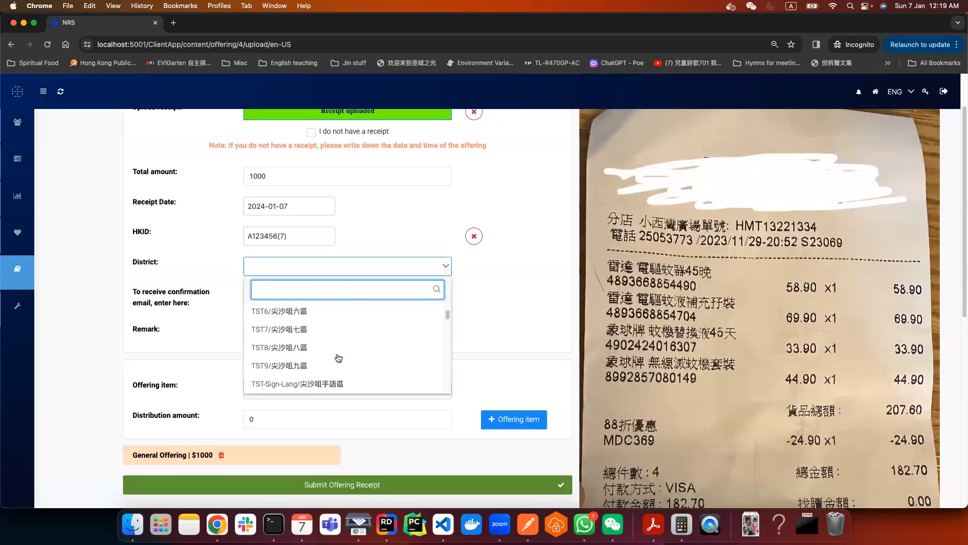
pyautogui.click(353, 344)
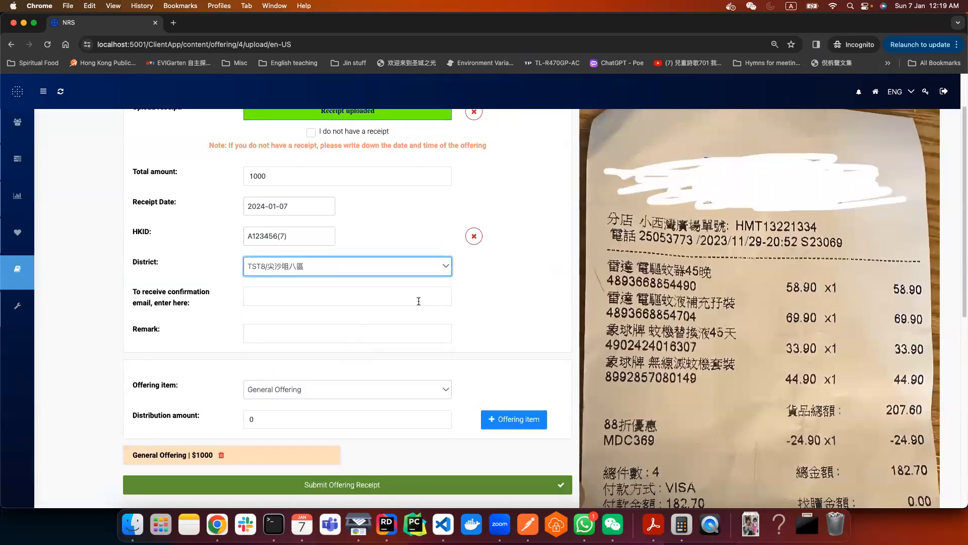
pyautogui.click(324, 297)
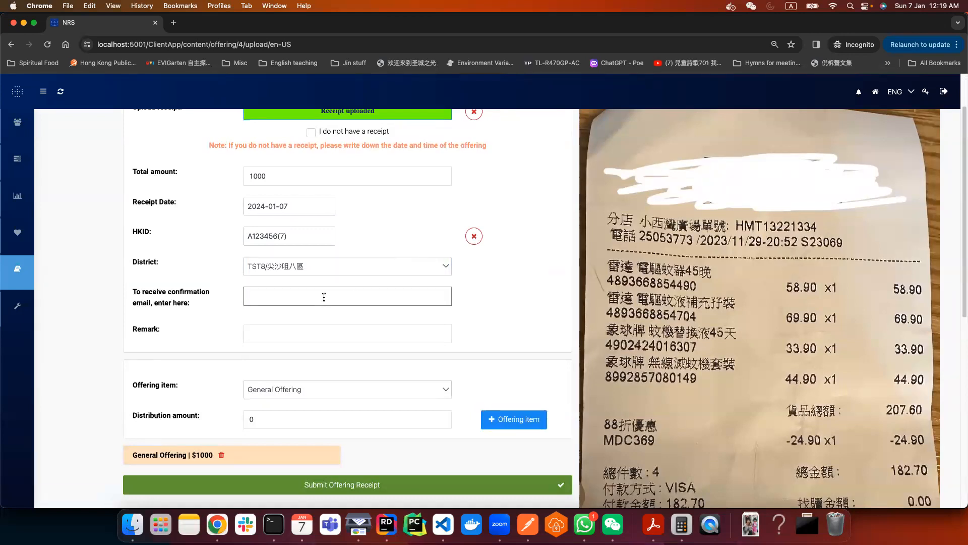
# - Fill in the confirmation e-mail address and leave Remark blank
pyautogui.write('abc@hotmail.com')
pyautogui.click(513, 317)
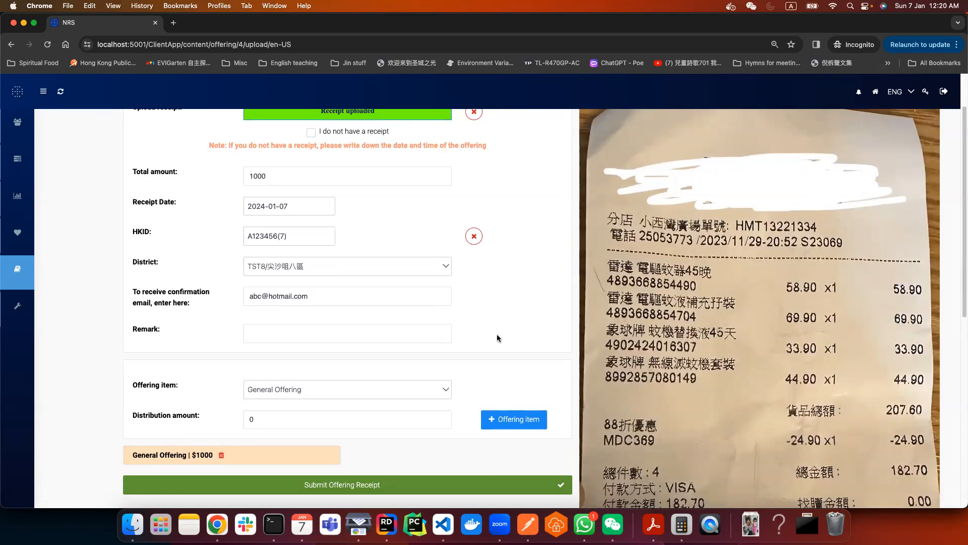
pyautogui.scroll(-1, 498, 338)
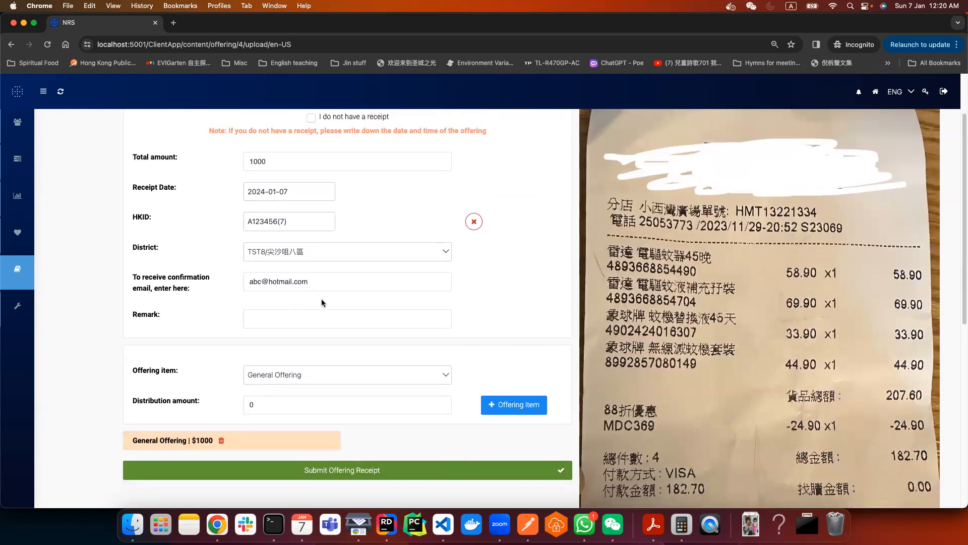
pyautogui.click(318, 320)
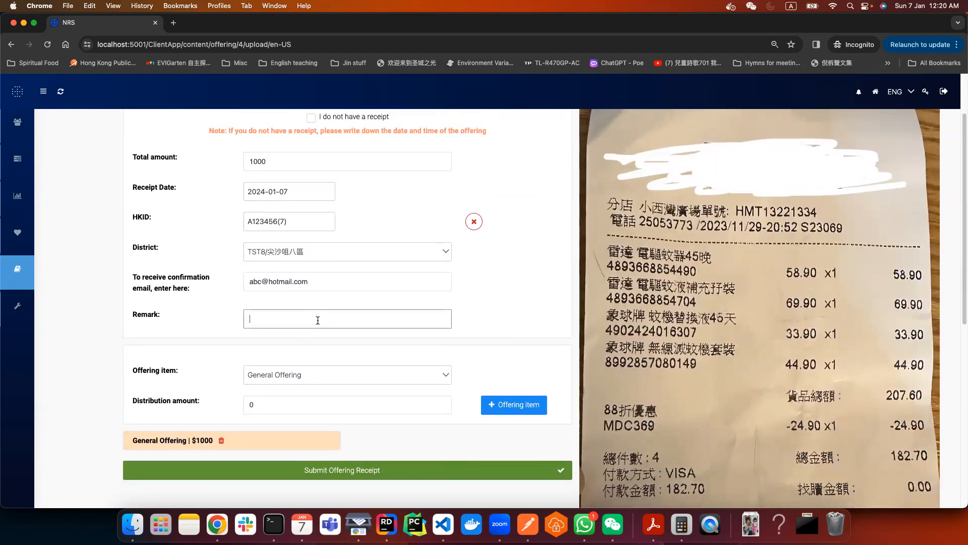
pyautogui.click(473, 323)
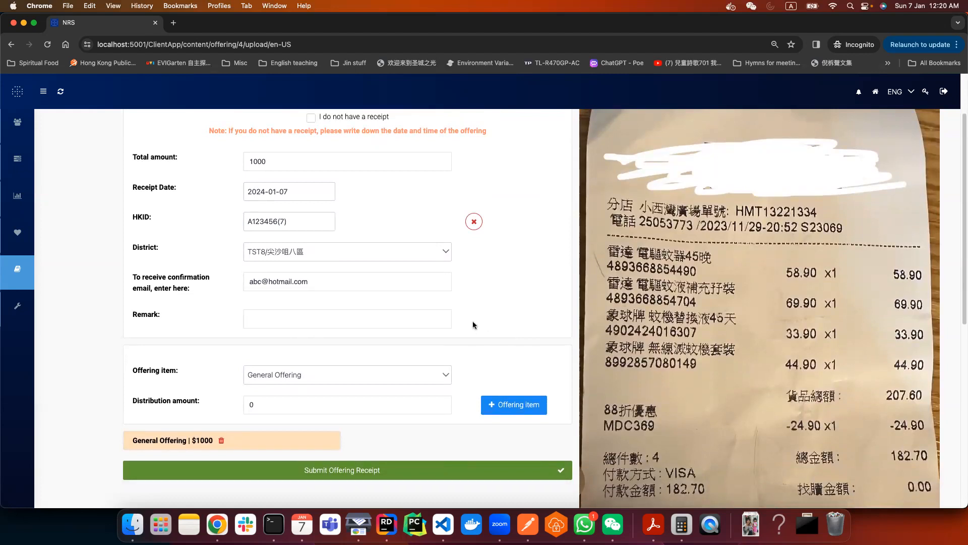
pyautogui.scroll(-3, 473, 323)
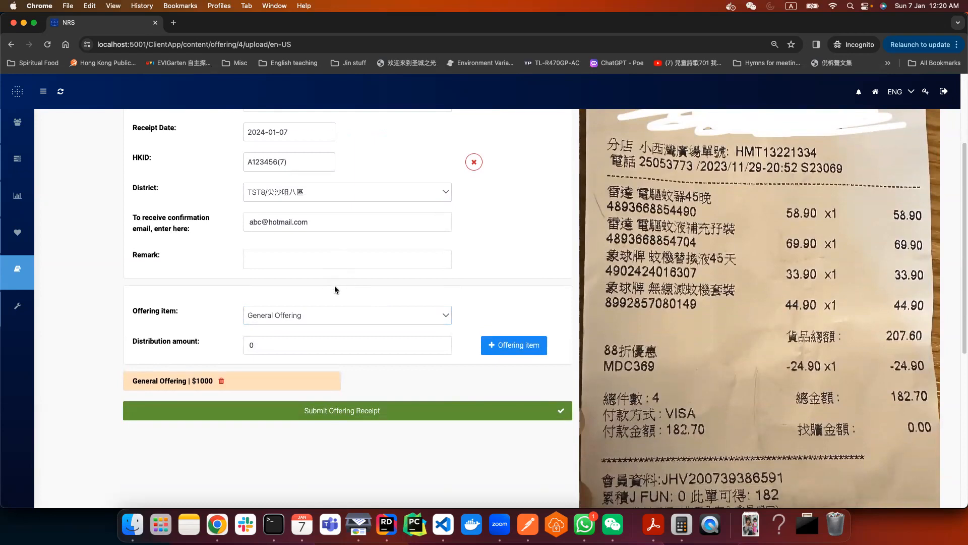
# - Add an LMA offering item of $200, reducing General Offering to $800
pyautogui.click(331, 313)
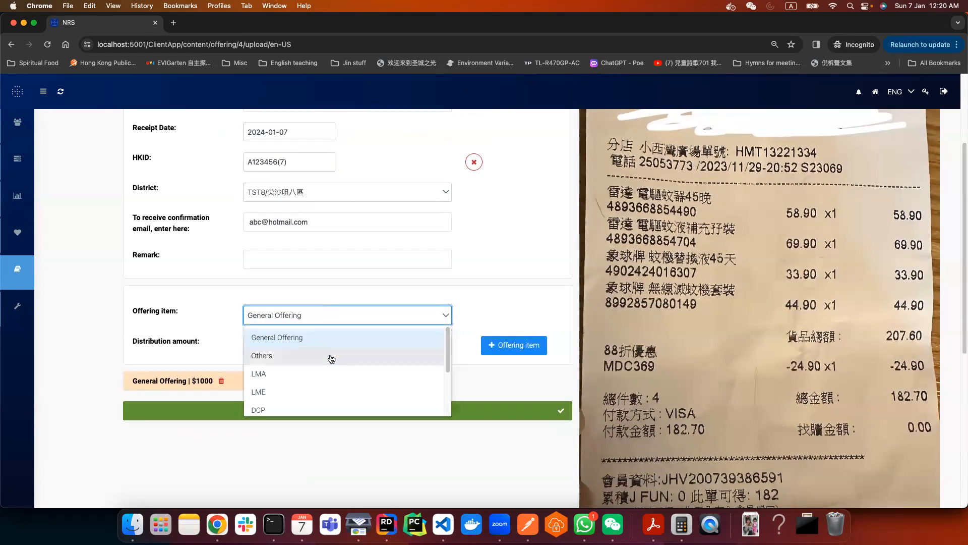
pyautogui.click(236, 326)
pyautogui.moveTo(127, 382); pyautogui.dragTo(220, 382)
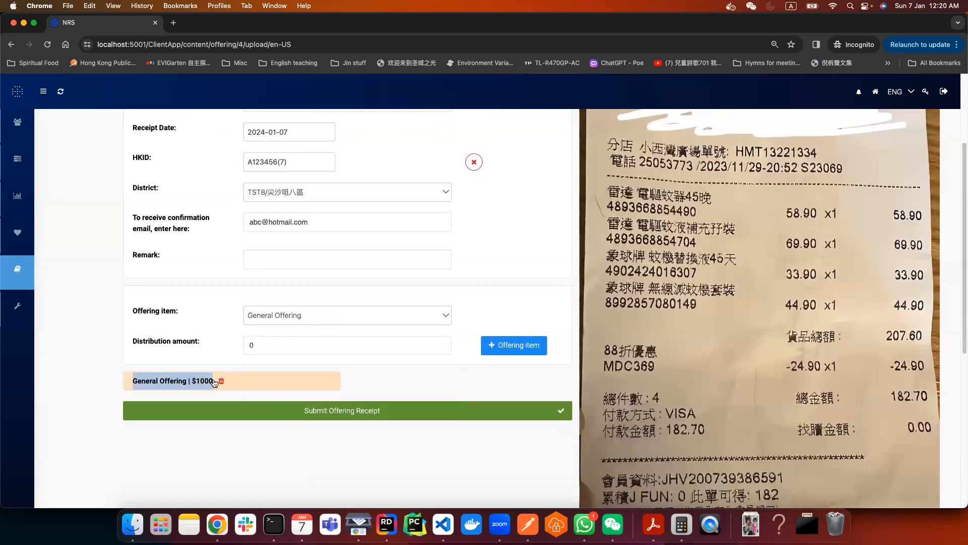
pyautogui.click(217, 348)
pyautogui.scroll(2, 217, 348)
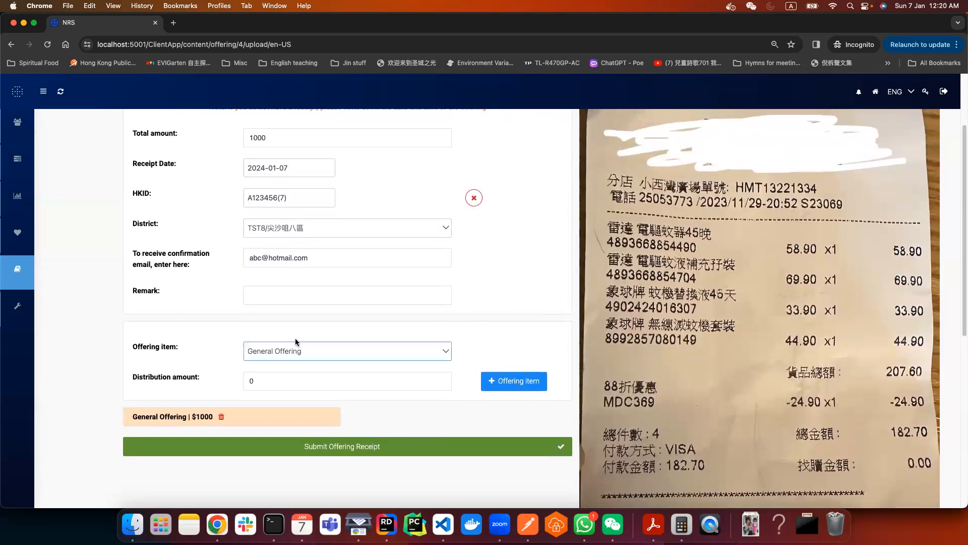
pyautogui.click(345, 349)
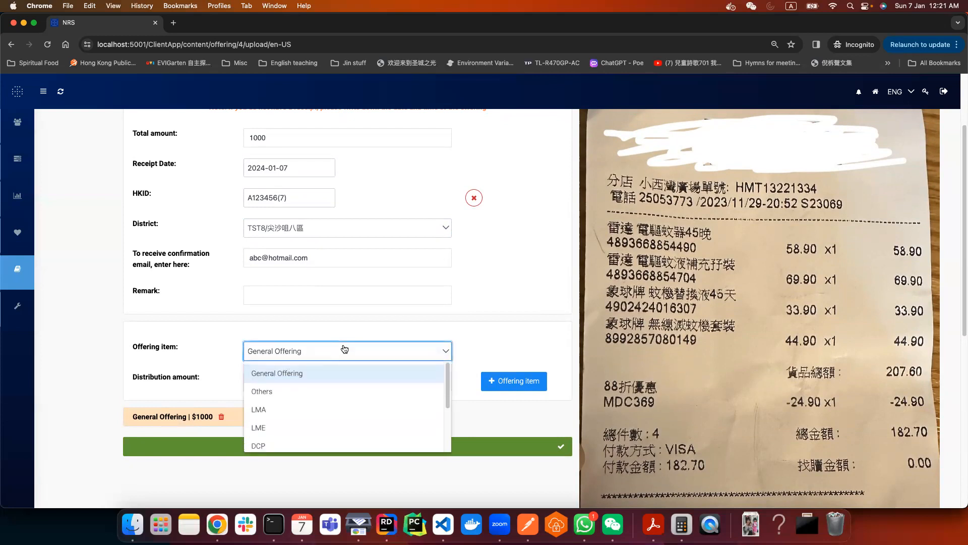
pyautogui.click(355, 409)
pyautogui.press('Tab')
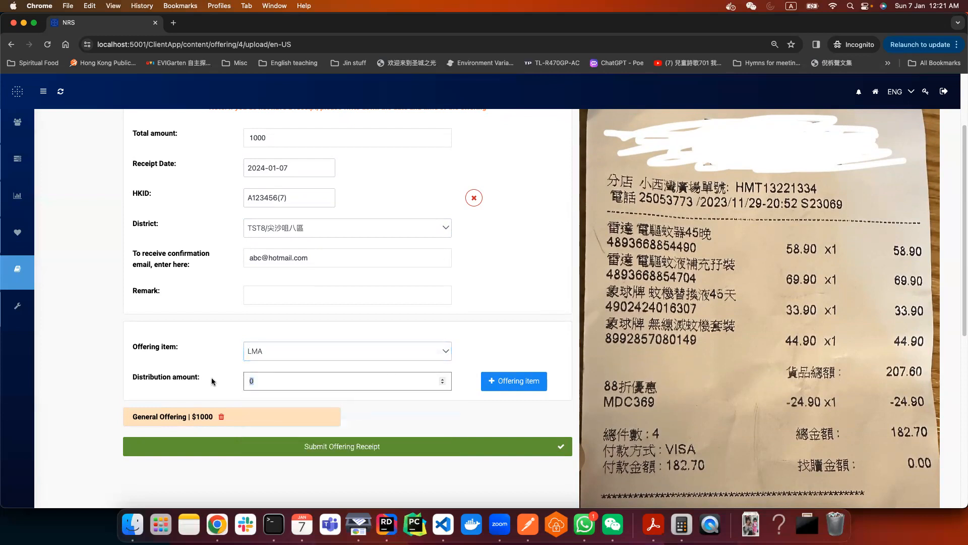
pyautogui.write('200')
pyautogui.click(474, 336)
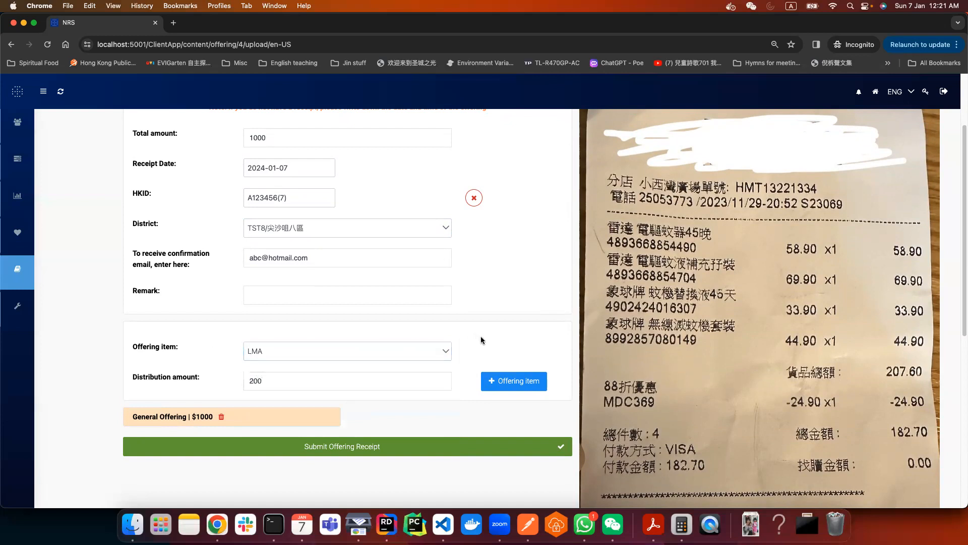
pyautogui.click(514, 387)
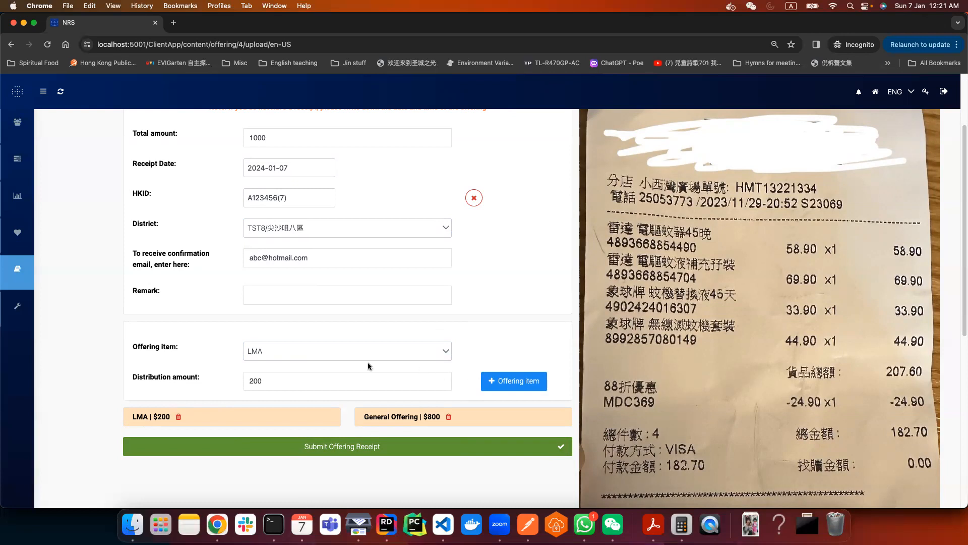
# - Add an LME offering item of $400, cutting General Offering to $400
pyautogui.click(348, 353)
pyautogui.click(323, 426)
pyautogui.moveTo(299, 382); pyautogui.dragTo(222, 378)
pyautogui.write('400')
pyautogui.click(504, 382)
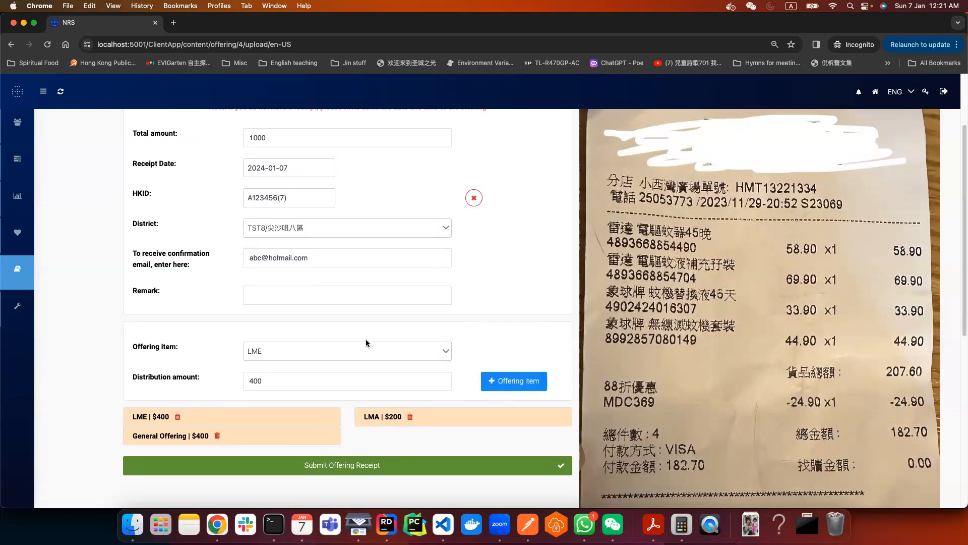
# - Add a Meeting Hall Purchase $400 item, delete it, and submit the receipt
pyautogui.click(341, 351)
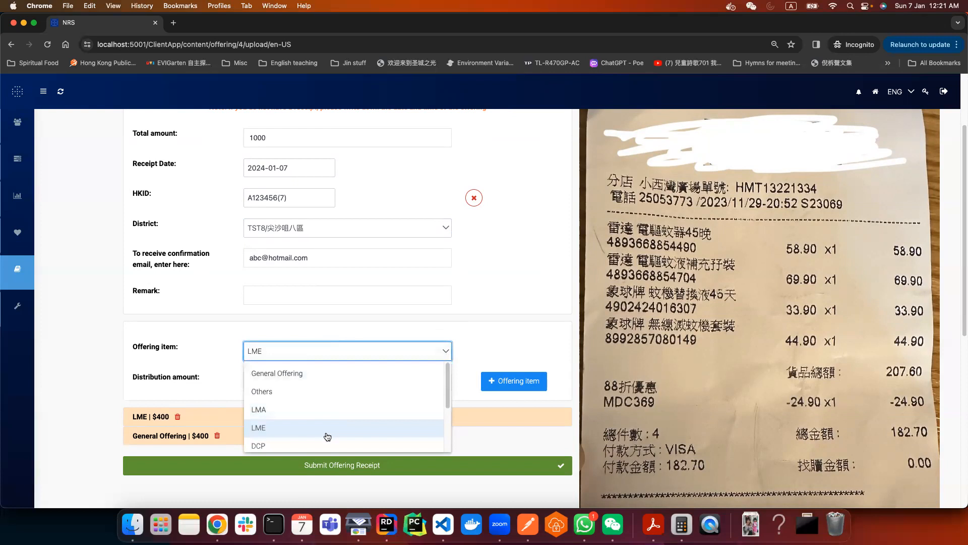
pyautogui.scroll(-3, 331, 429)
pyautogui.click(332, 402)
pyautogui.moveTo(363, 380); pyautogui.dragTo(237, 380)
pyautogui.click(539, 382)
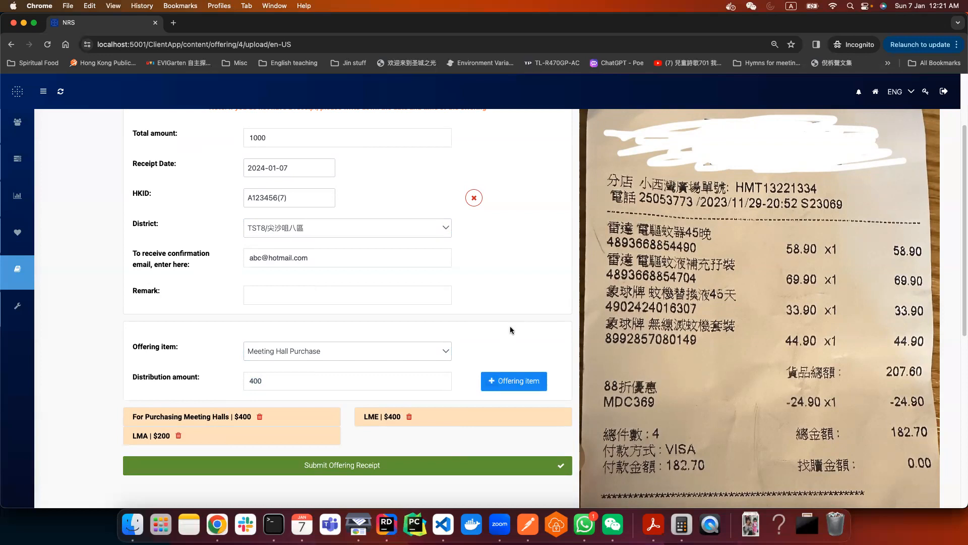
pyautogui.click(260, 418)
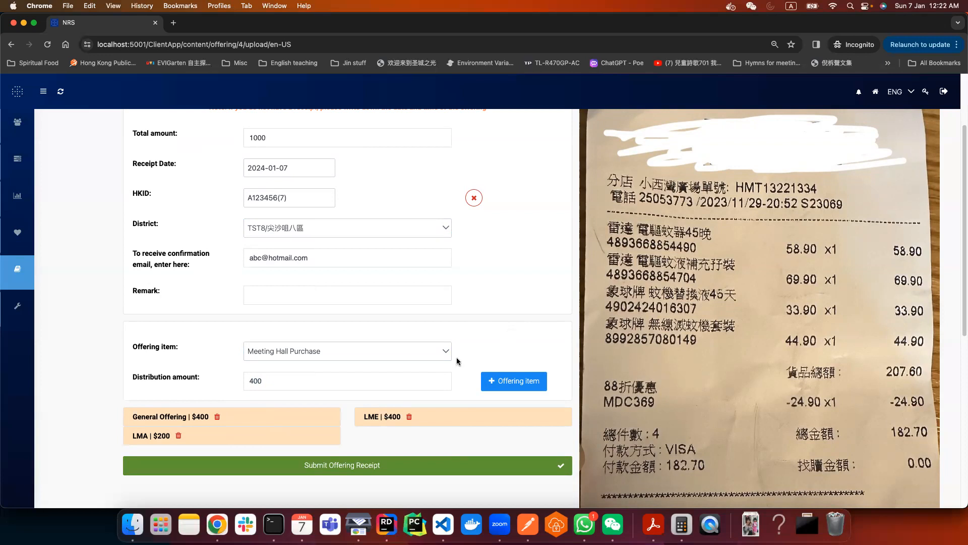
pyautogui.click(340, 468)
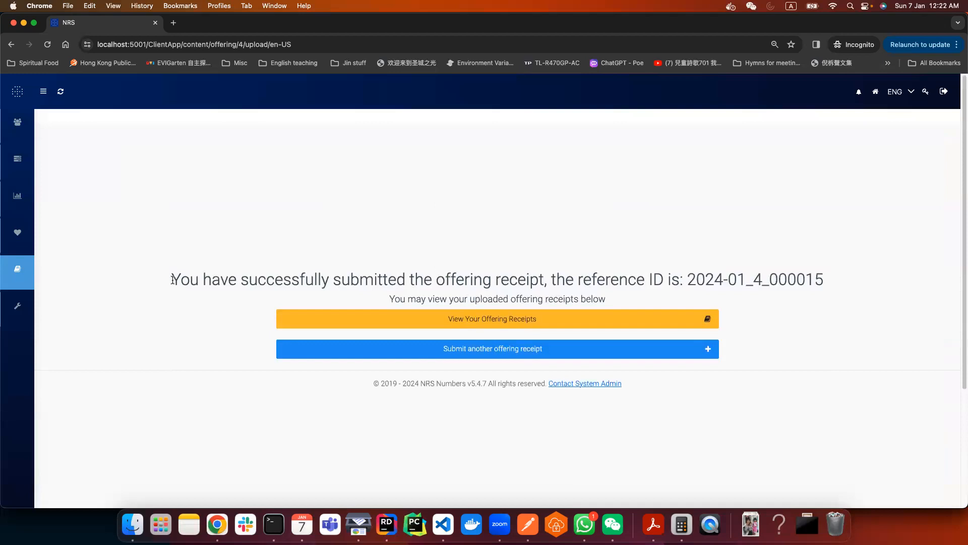
# - Highlight the submission success message and the receipt's reference ID
pyautogui.moveTo(173, 280); pyautogui.dragTo(823, 279)
pyautogui.click(589, 272)
pyautogui.click(860, 281)
# - Open View Your Offering Receipts and expand receipt 15's item breakdown
pyautogui.click(489, 328)
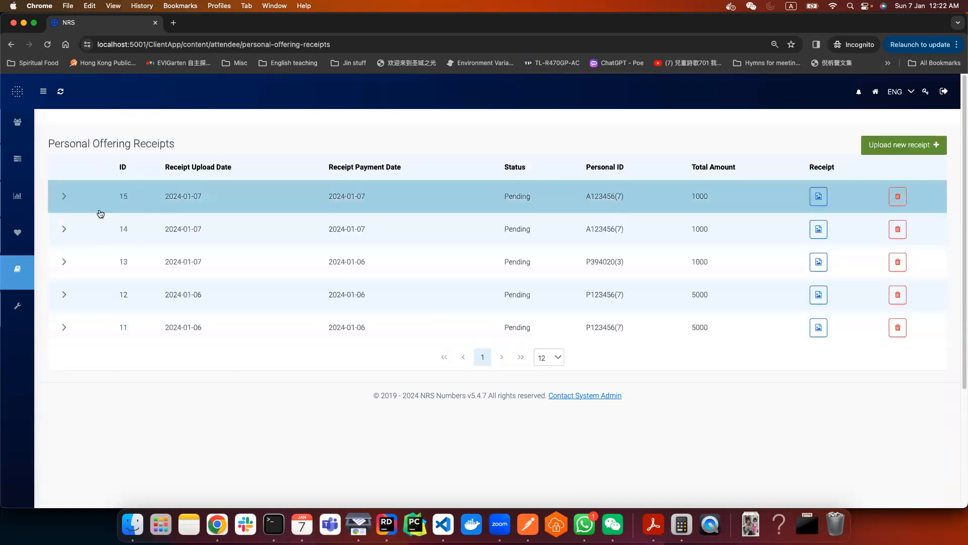
pyautogui.click(64, 197)
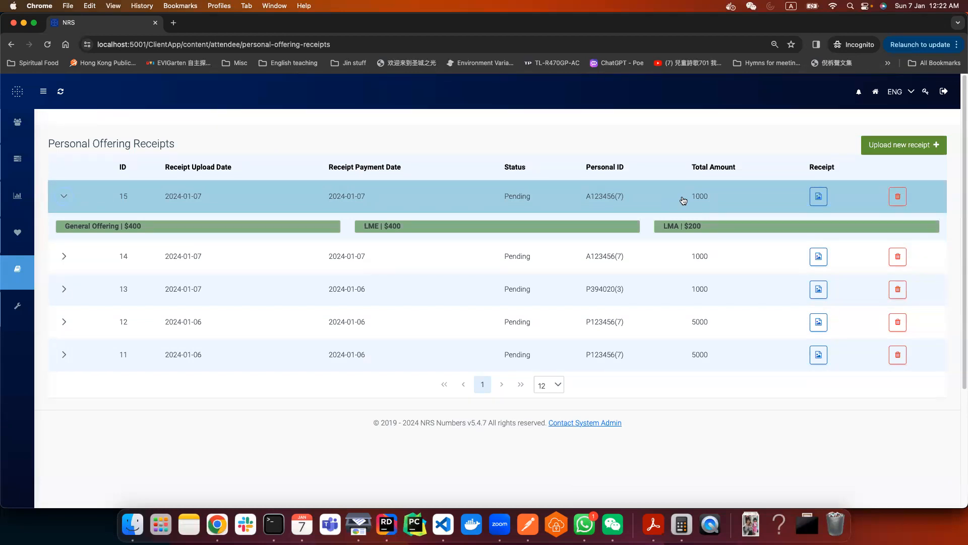
# - Highlight receipt 15's Pending status several times
pyautogui.moveTo(494, 196); pyautogui.dragTo(544, 196)
pyautogui.click(567, 157)
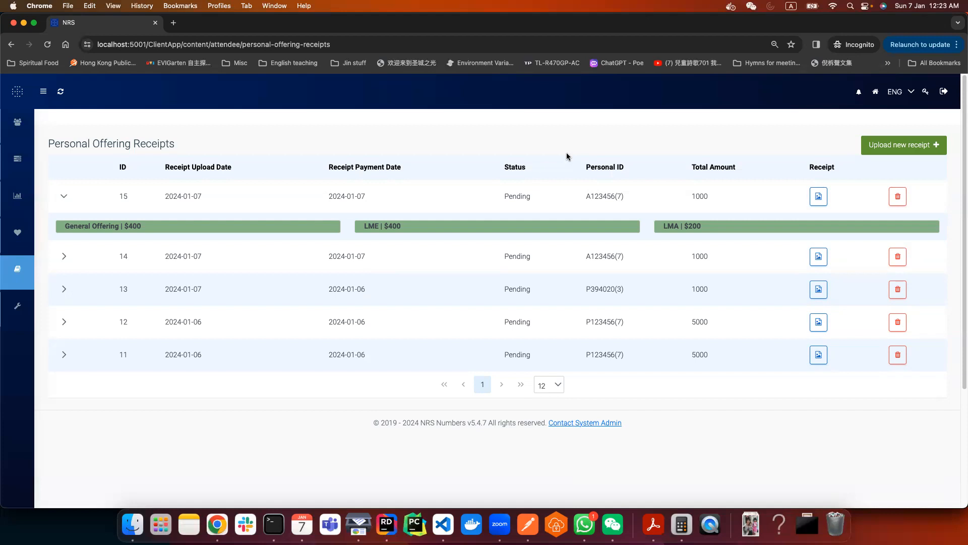
pyautogui.moveTo(506, 196); pyautogui.dragTo(533, 196)
pyautogui.click(561, 156)
pyautogui.moveTo(531, 197); pyautogui.dragTo(504, 199)
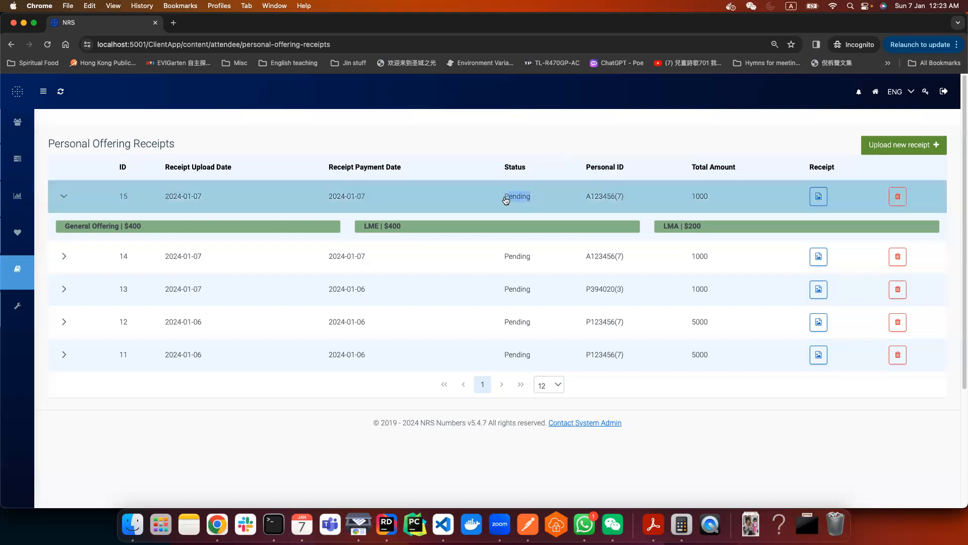
pyautogui.click(488, 154)
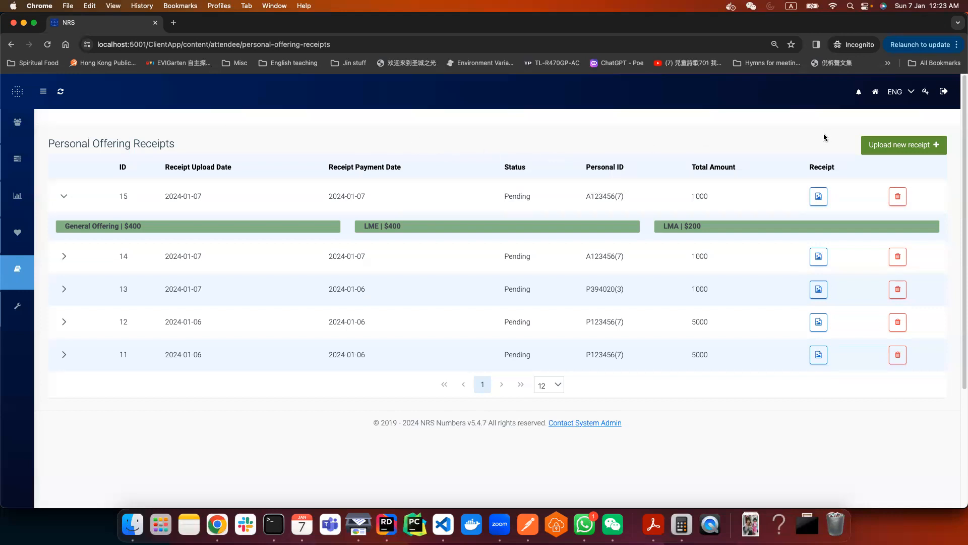
# - Log out and open the guest Upload Offering Receipt (Church in HK Only) form
pyautogui.click(950, 96)
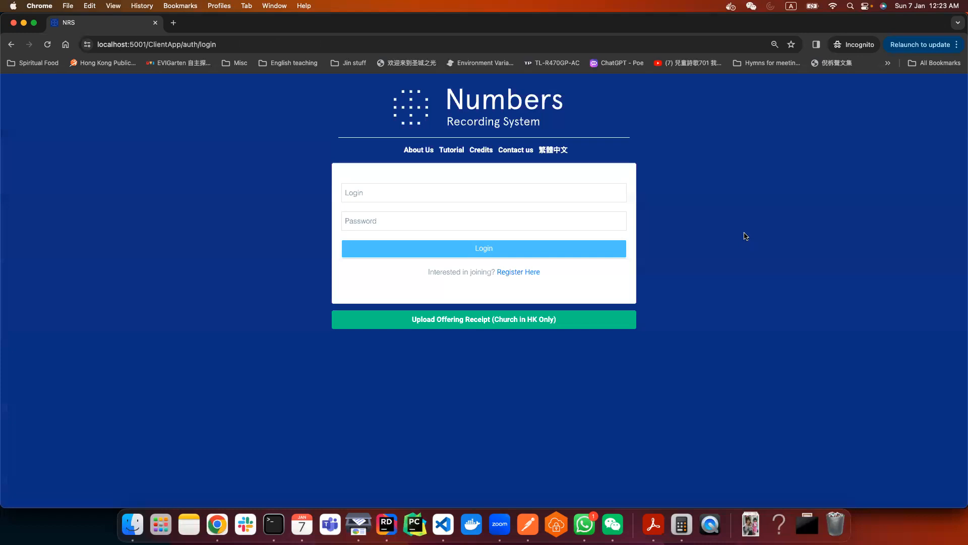
pyautogui.click(488, 324)
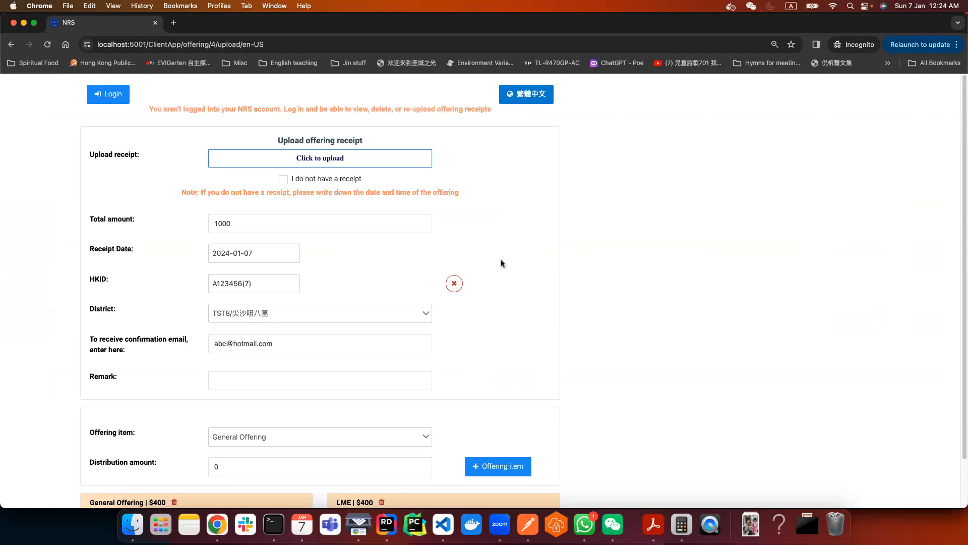
# - Change the total amount to 1200, raising General Offering to $600
pyautogui.scroll(-2, 500, 262)
pyautogui.scroll(2, 501, 262)
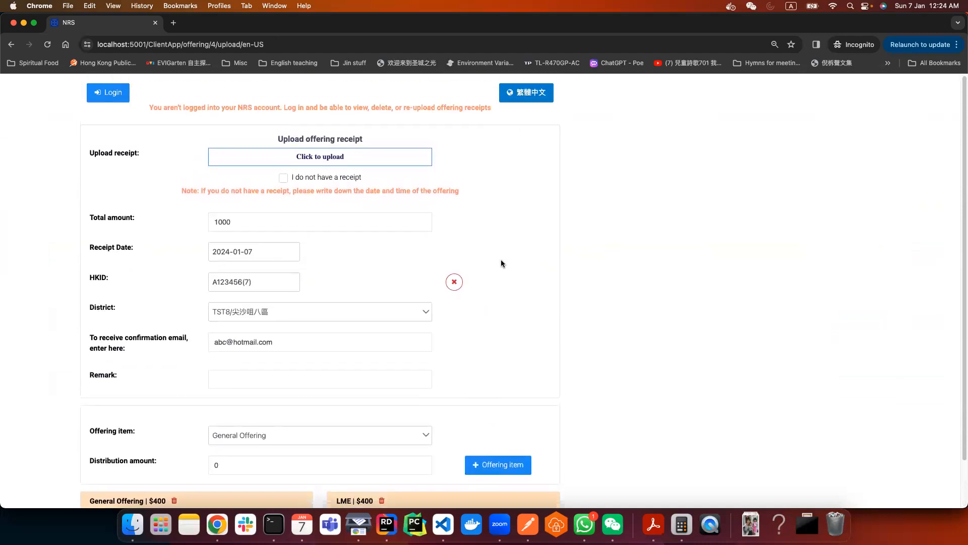
pyautogui.scroll(-2, 500, 263)
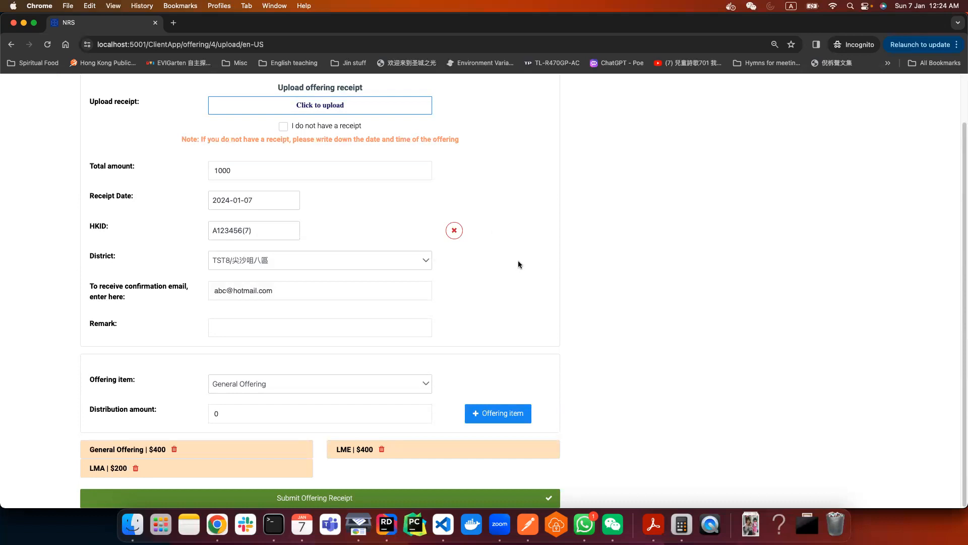
pyautogui.moveTo(255, 173); pyautogui.dragTo(197, 170)
pyautogui.write('1200')
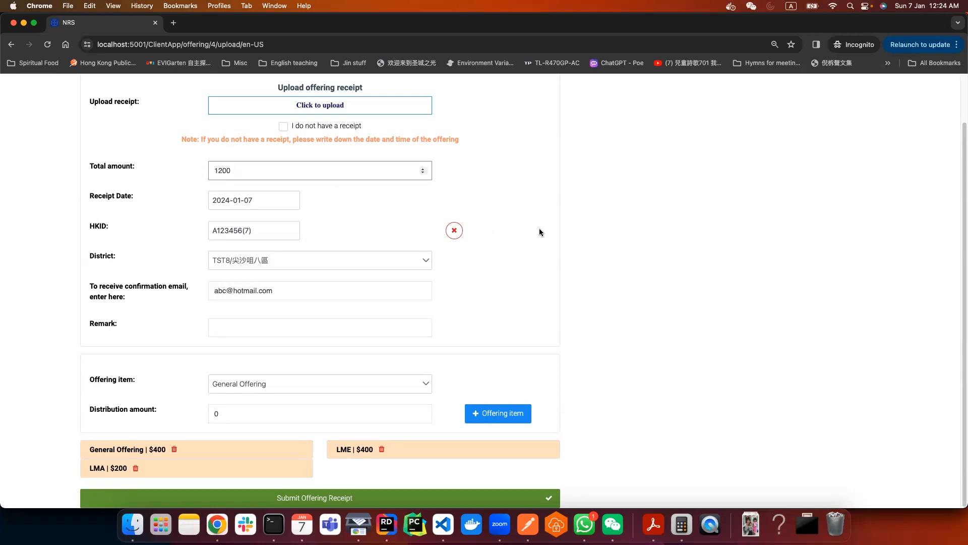
pyautogui.click(662, 309)
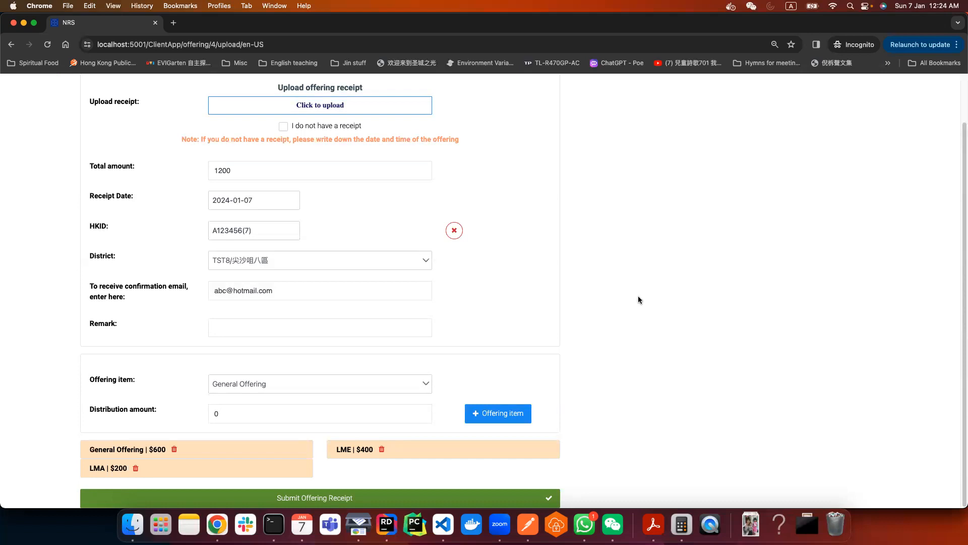
# - Upload IMG_8703.jpg as the receipt image
pyautogui.click(402, 108)
pyautogui.doubleClick(364, 145)
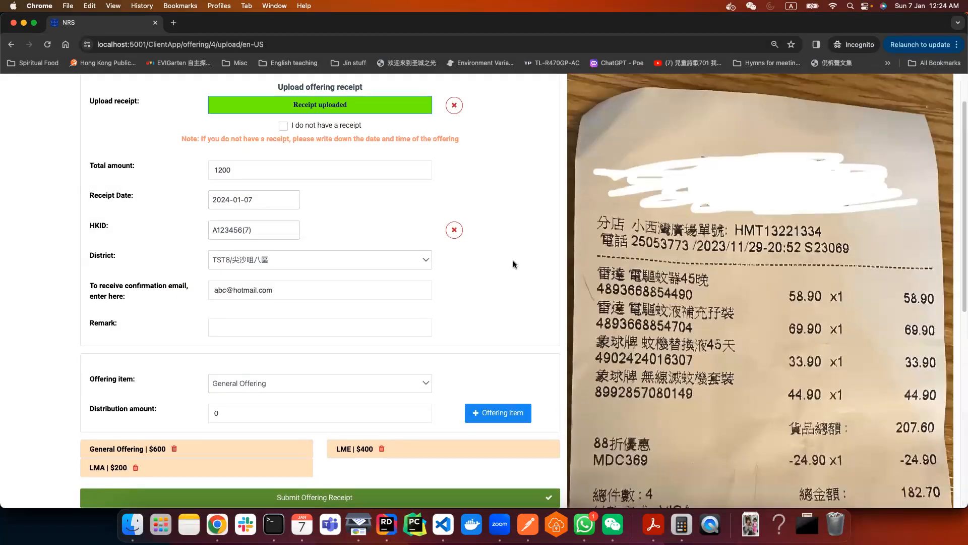
pyautogui.scroll(-3, 513, 261)
pyautogui.scroll(4, 513, 260)
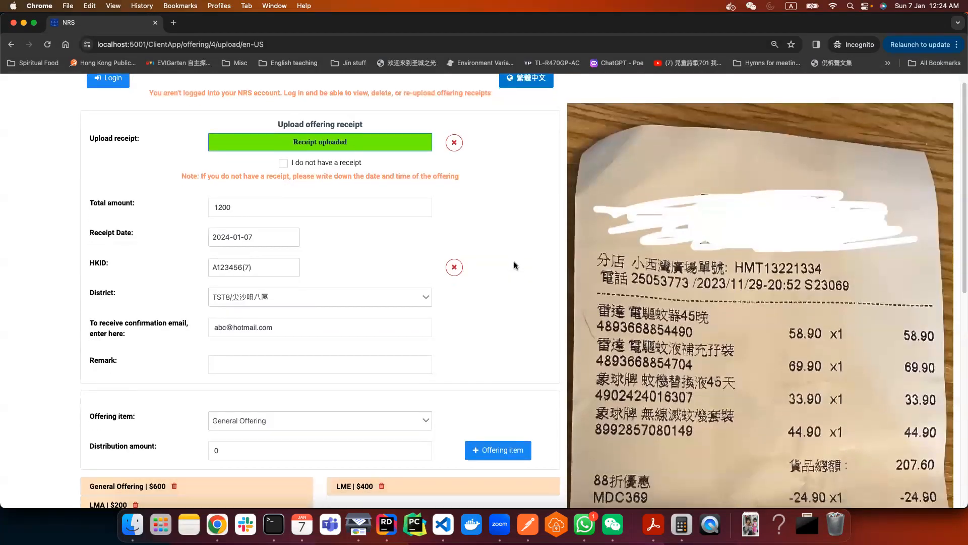